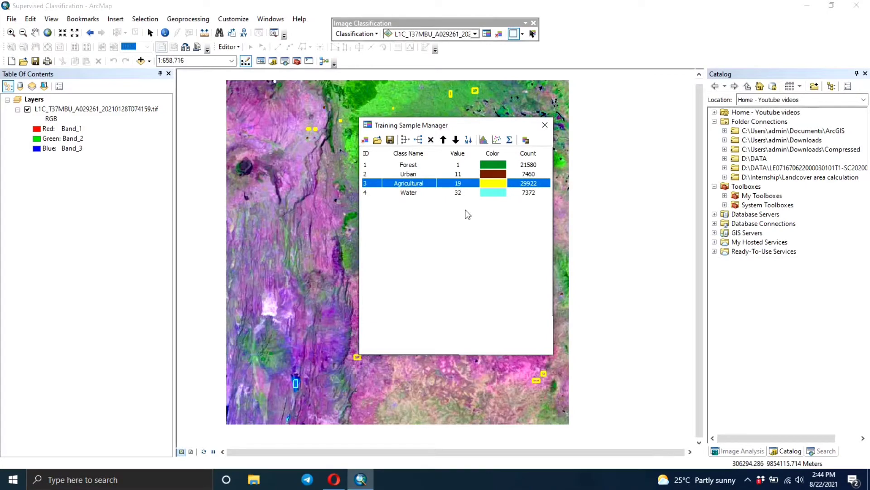
Save the Forest, Urban, Agricultural and Water training samples as D:\DATA\Supervised_Classification shapefile.
left_click(390, 140)
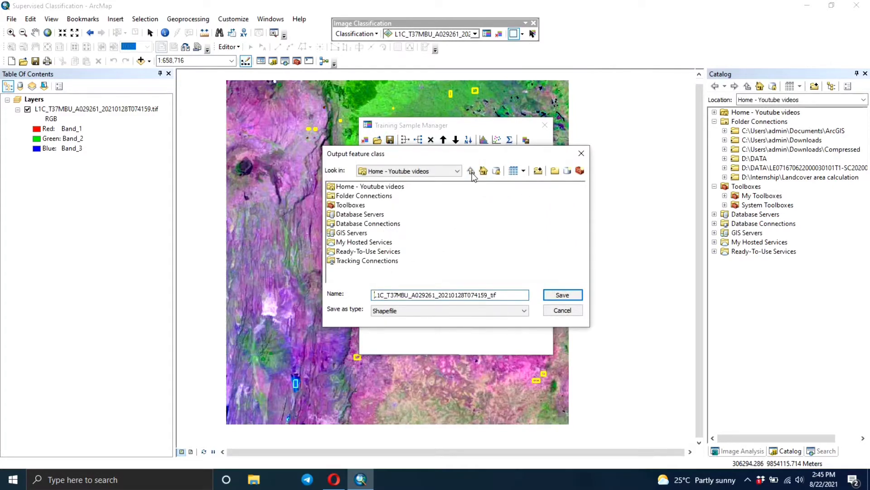
double_click(371, 195)
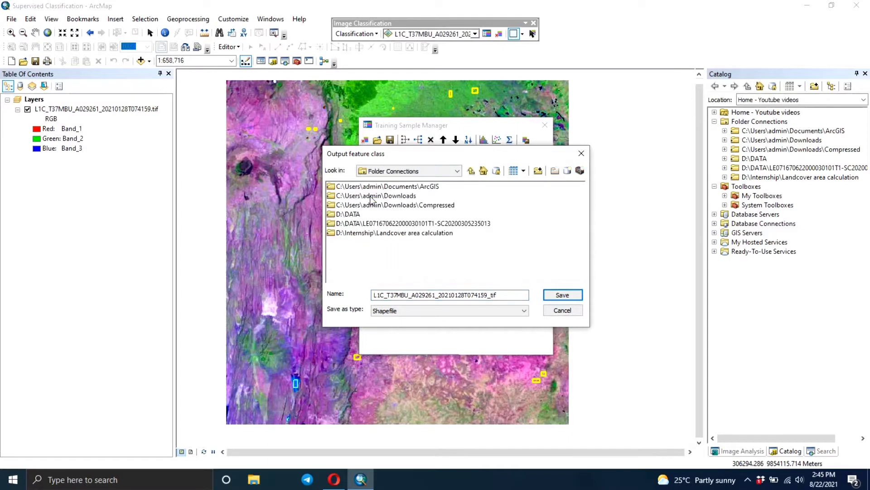
double_click(349, 214)
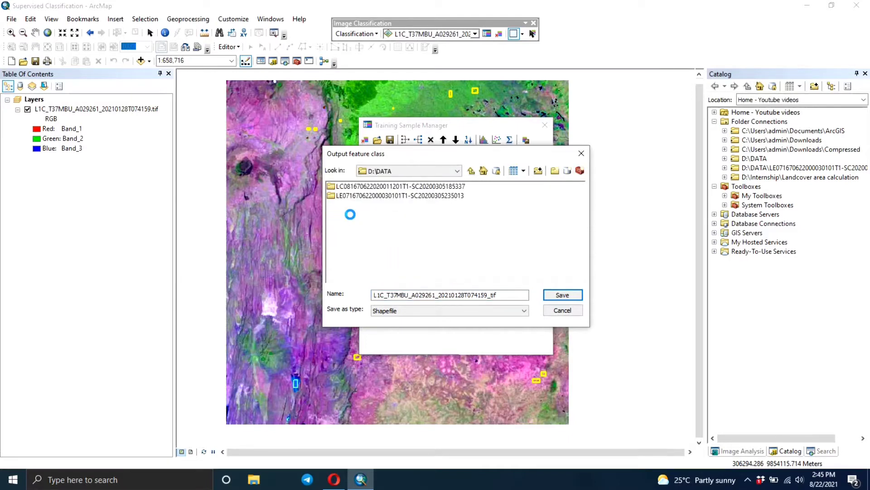
left_click_drag(497, 295, 369, 296)
type("S")
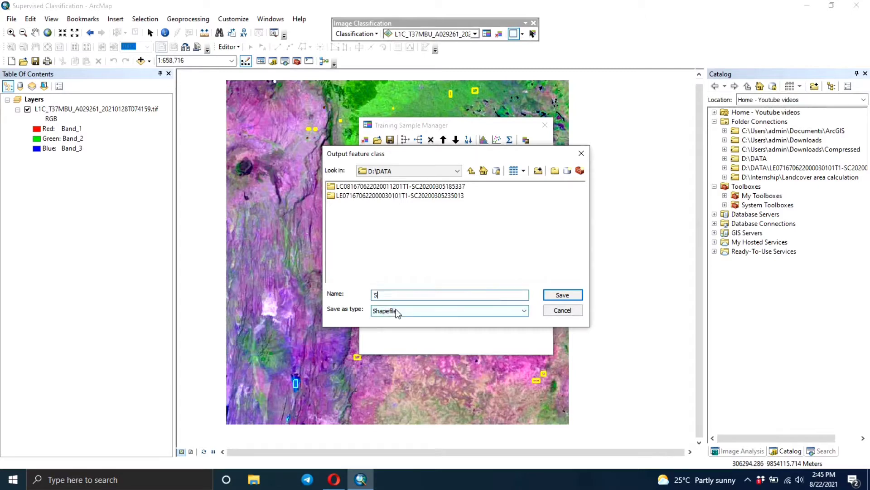
type("upervised Classification")
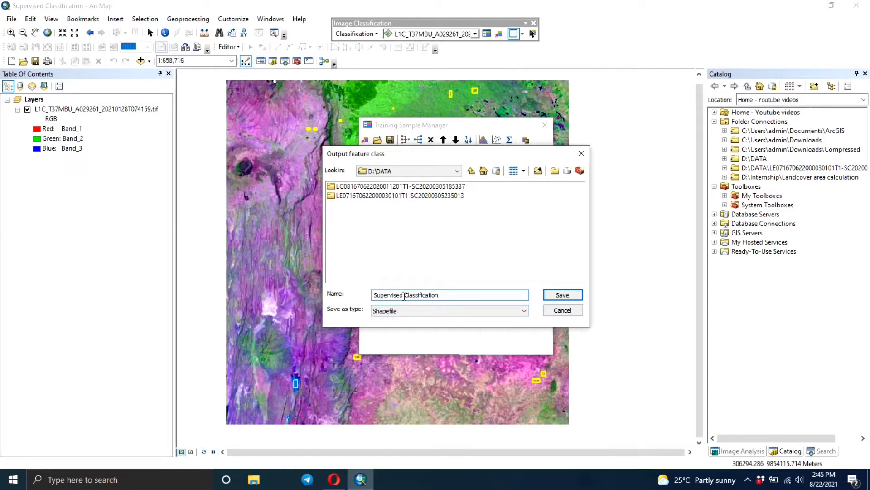
left_click(405, 295)
key("BackSpace")
type("_")
left_click(562, 295)
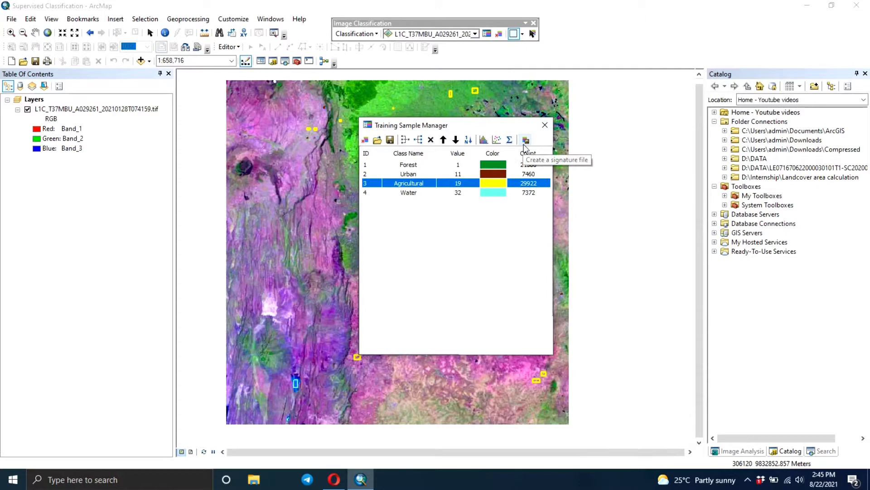
Create the signature file Supervised_classification.gsg in D:\DATA from the four training samples.
left_click(526, 141)
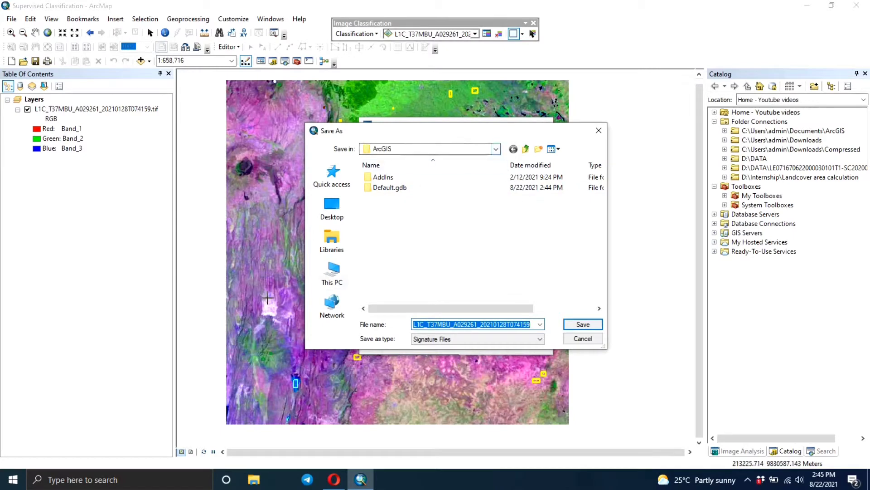
left_click(331, 274)
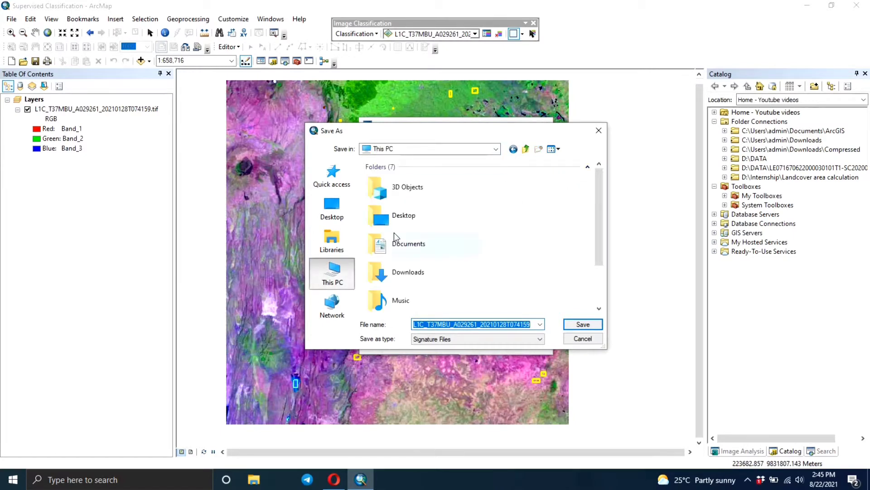
scroll(401, 223, "down", 3)
double_click(406, 296)
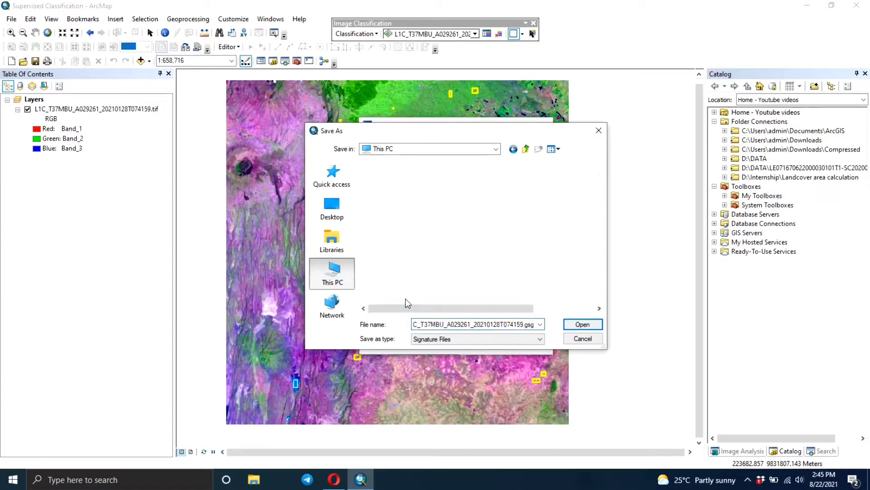
double_click(426, 208)
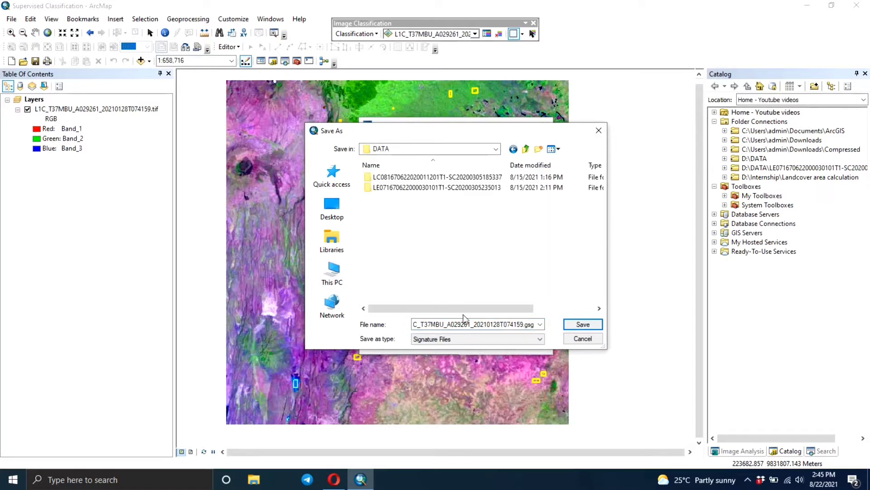
double_click(524, 326)
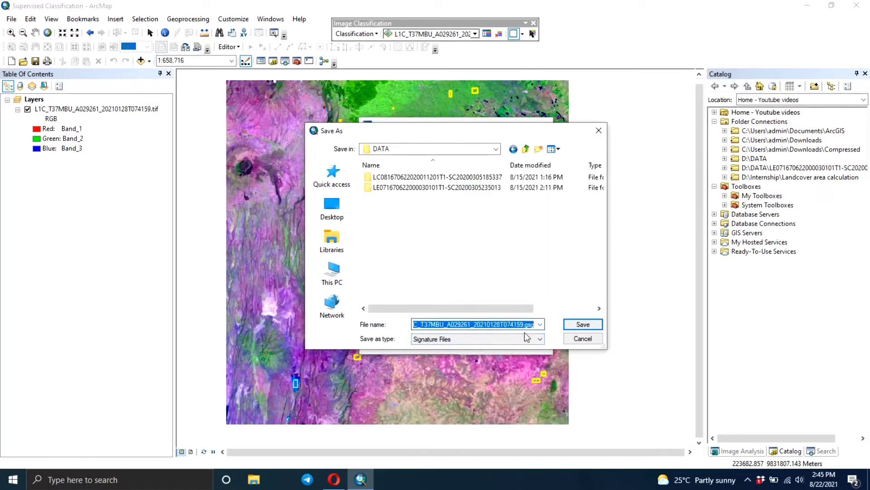
type("S")
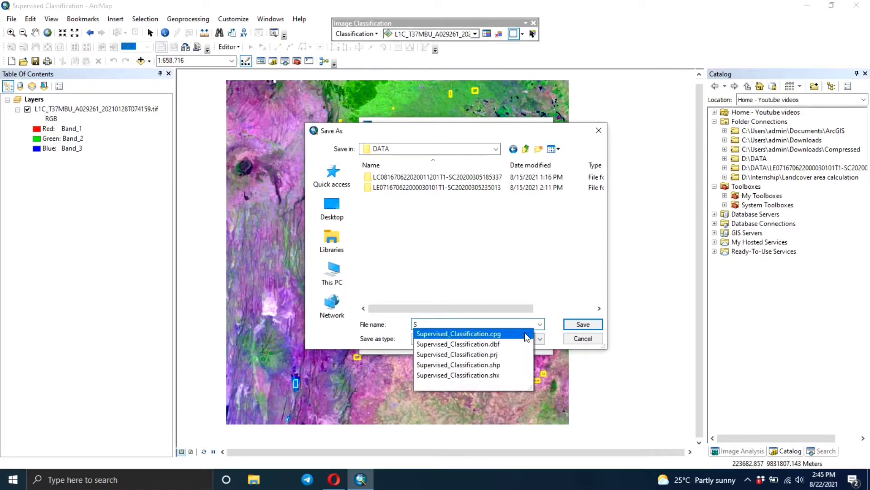
type("upervi")
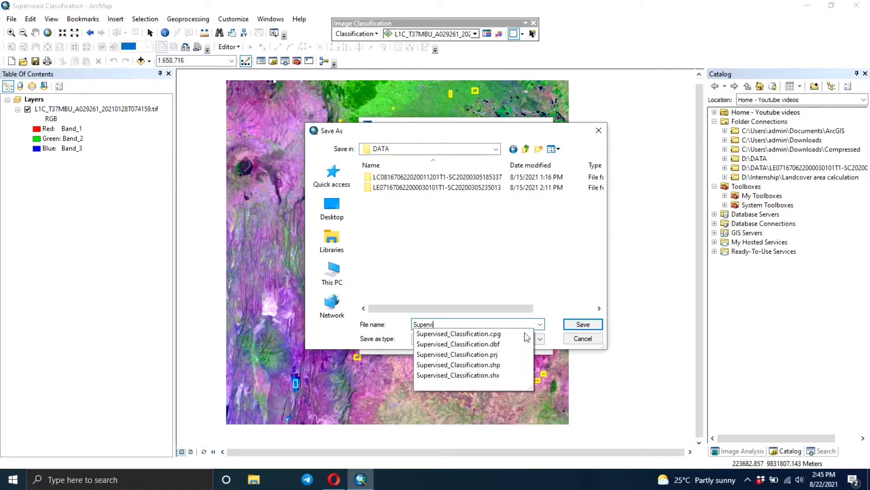
type("sed_classification")
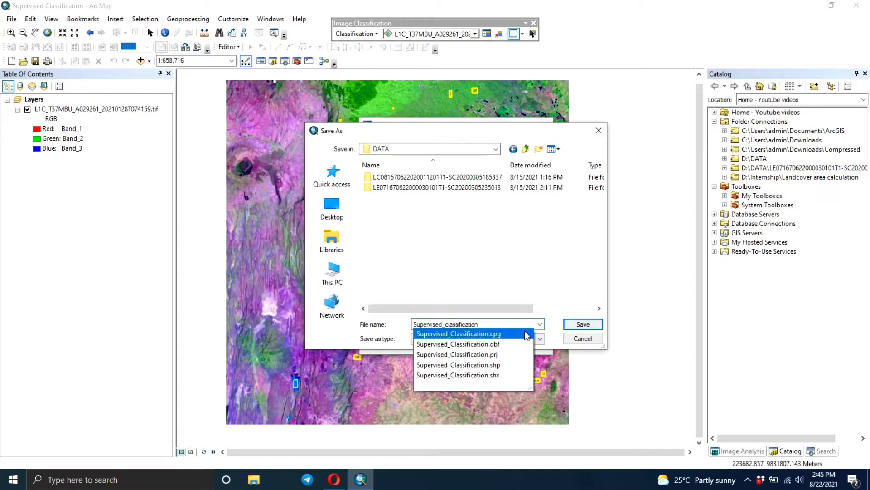
key("Escape")
left_click(591, 327)
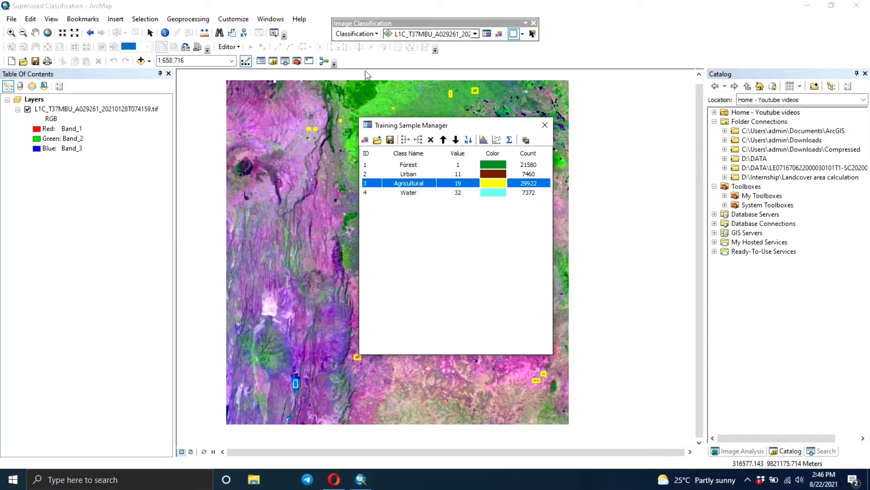
Set L1C_T37MBU_A029261_20210128T074159.tif as the sole input raster for Maximum Likelihood Classification.
left_click(373, 35)
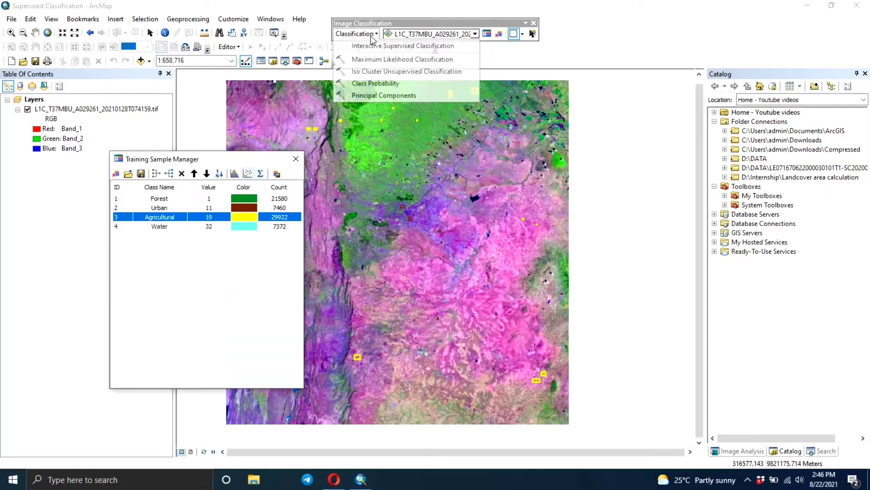
left_click(374, 61)
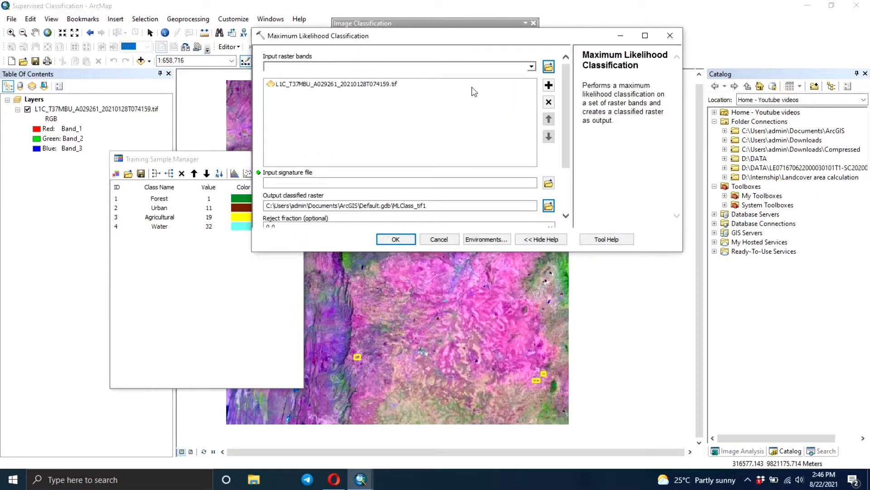
left_click(365, 85)
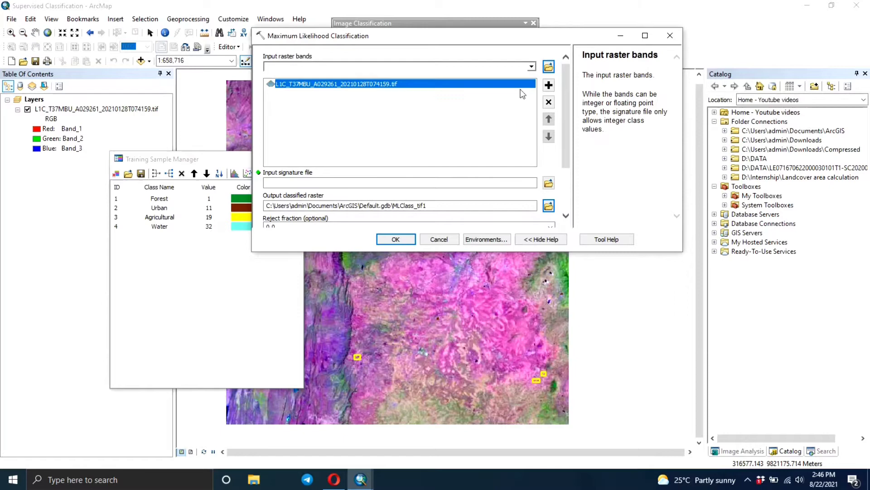
left_click(531, 66)
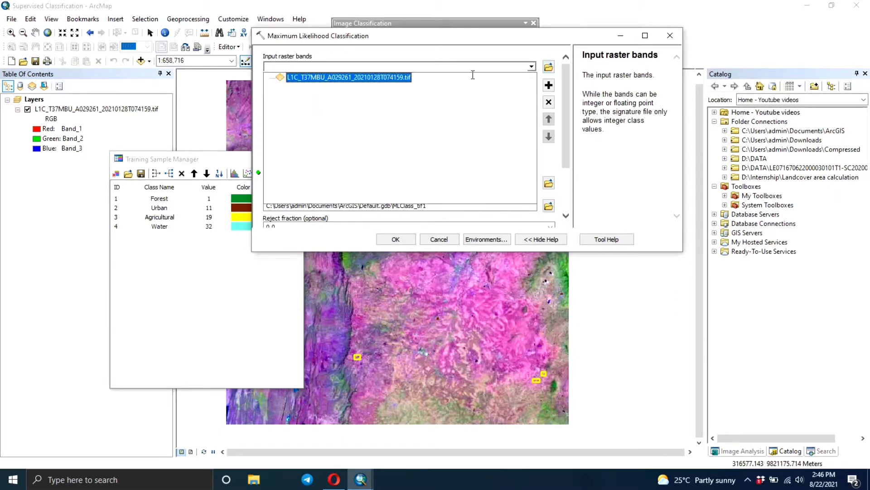
left_click(381, 78)
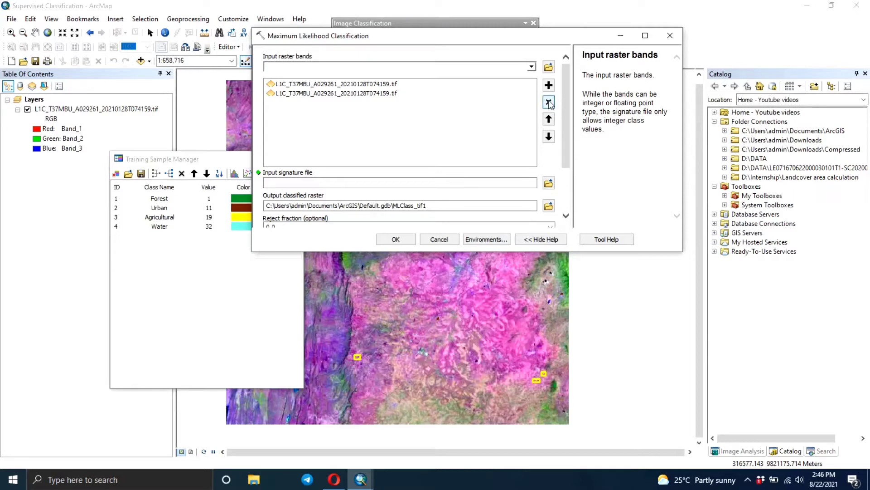
left_click(437, 94)
left_click(549, 103)
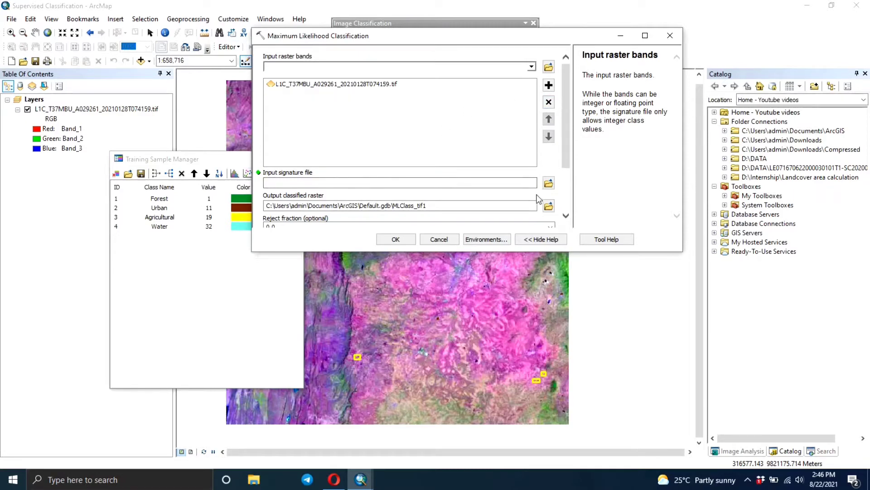
left_click(549, 183)
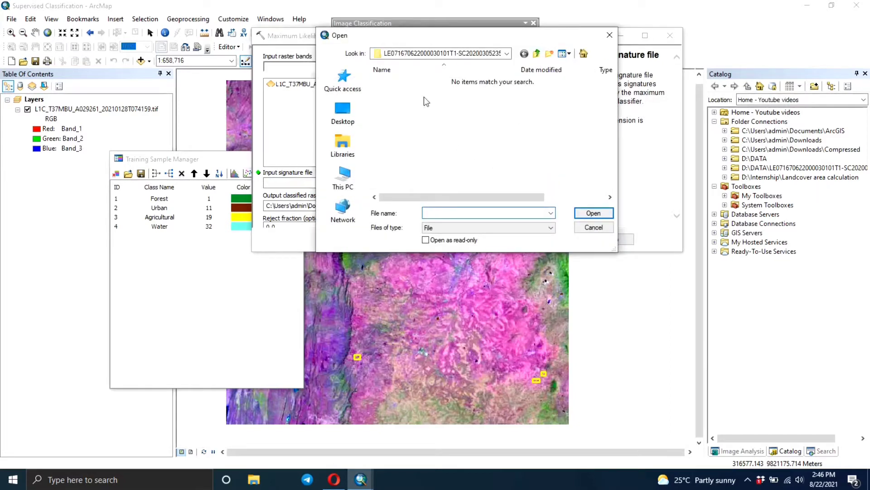
Load D:\DATA\supervised_classification.gsg as the input signature file.
left_click(343, 176)
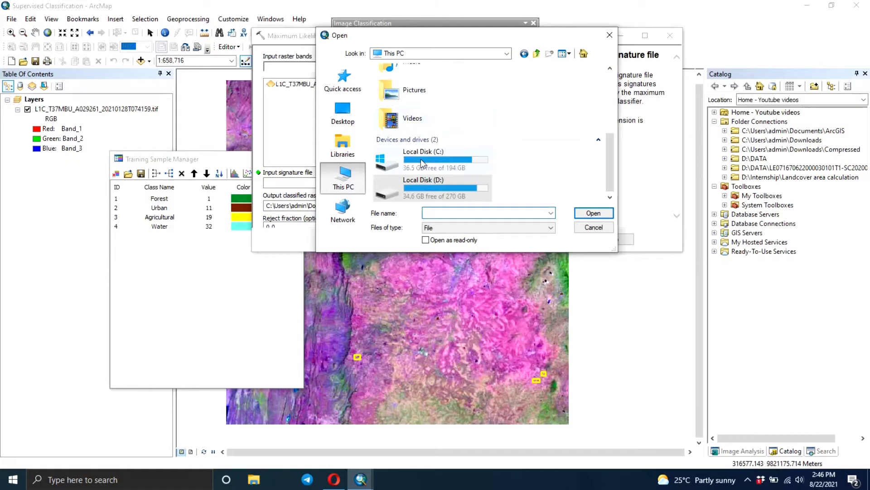
double_click(402, 189)
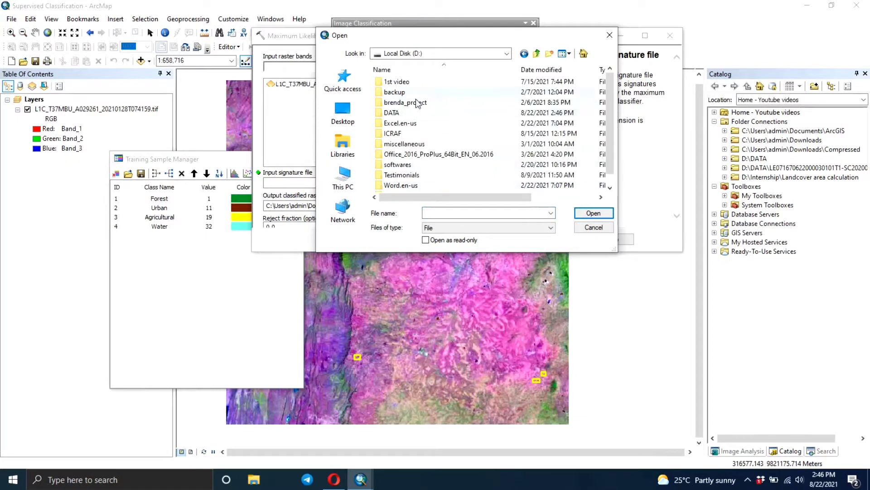
double_click(402, 116)
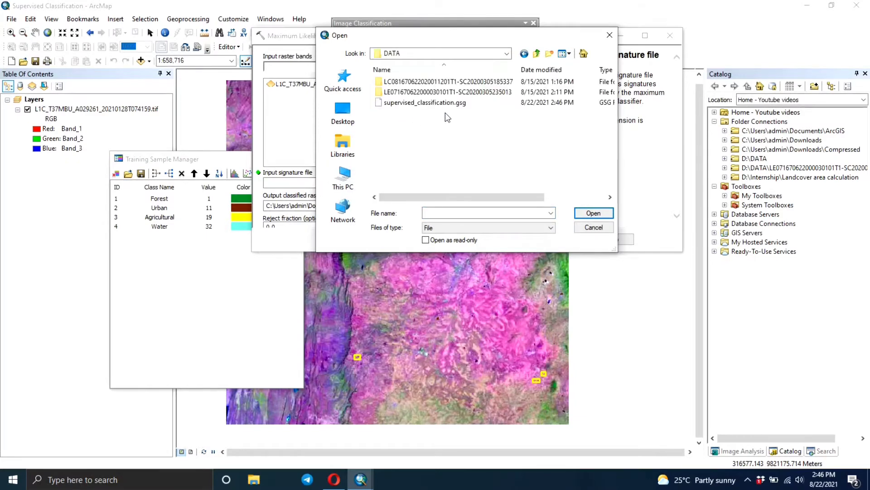
left_click(459, 103)
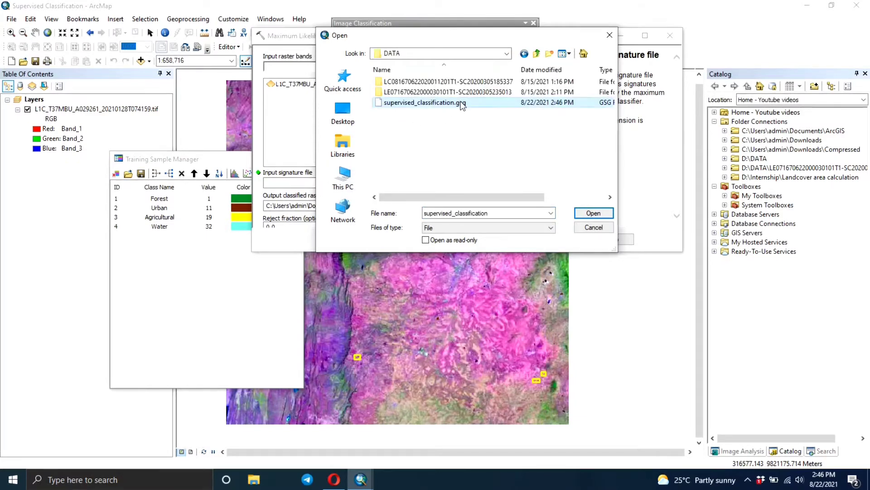
left_click(594, 213)
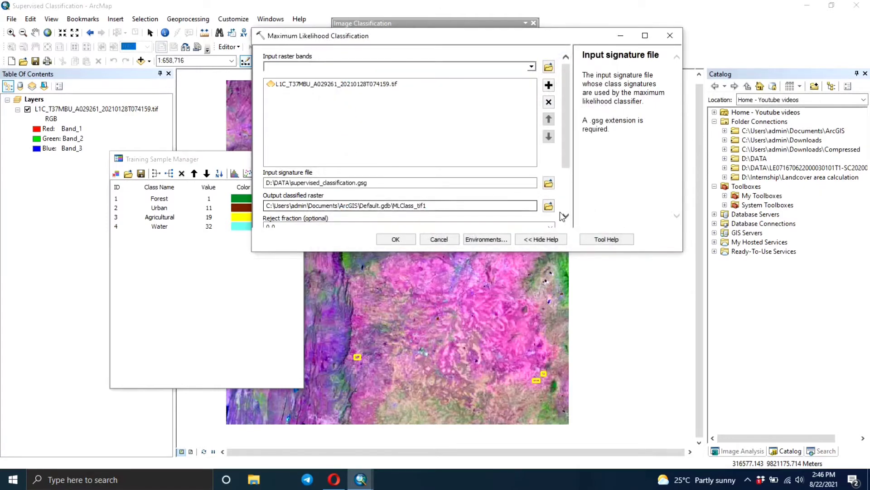
Name the output raster Supervised_Classification.tif in D:\DATA and run the classification.
left_click(549, 206)
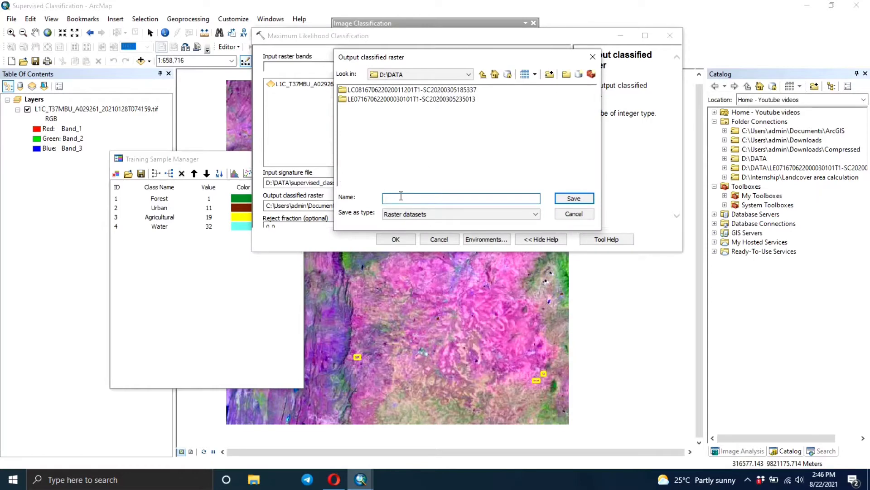
type("Supervised Classification")
left_click(417, 199)
key("BackSpace")
type("_")
left_click(458, 200)
type(".tif")
left_click(574, 198)
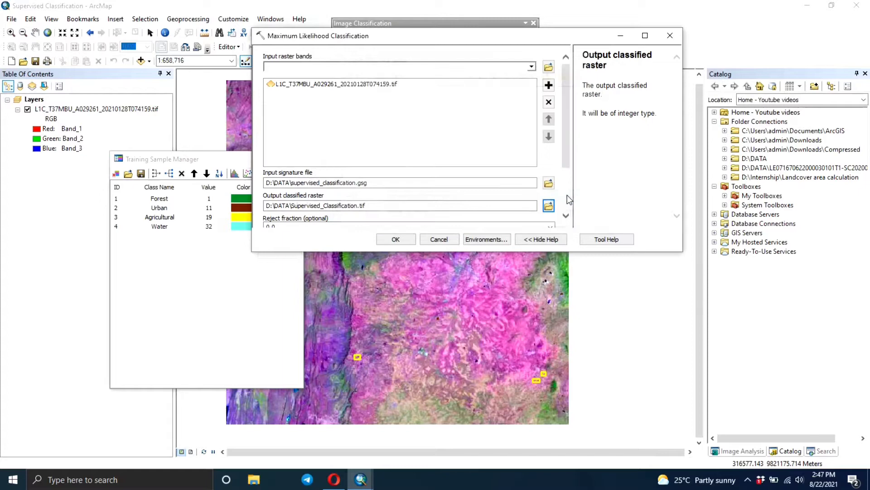
scroll(567, 153, "down", 3)
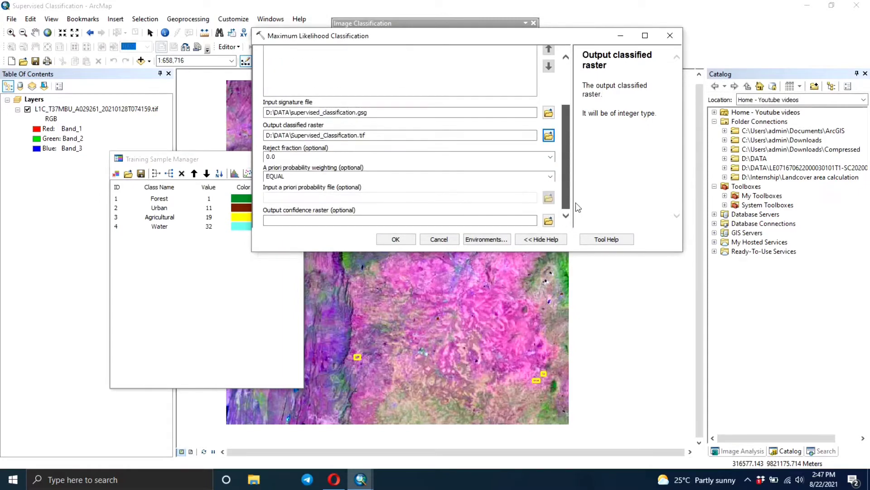
left_click(386, 241)
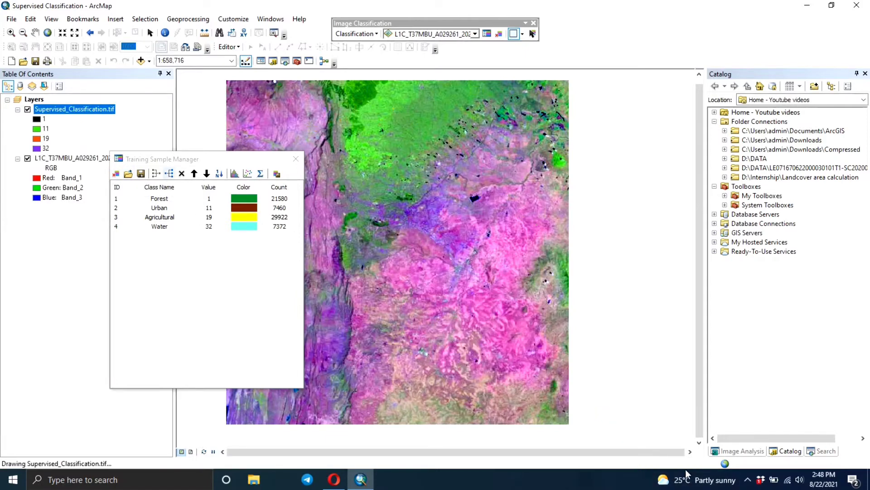
Close and reopen the Training Sample Manager, placing it at the lower left of the map.
left_click(295, 159)
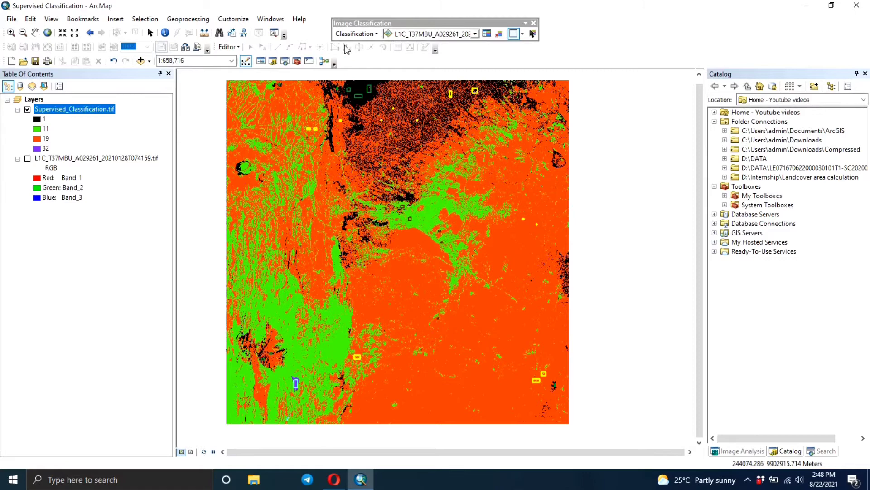
left_click(487, 35)
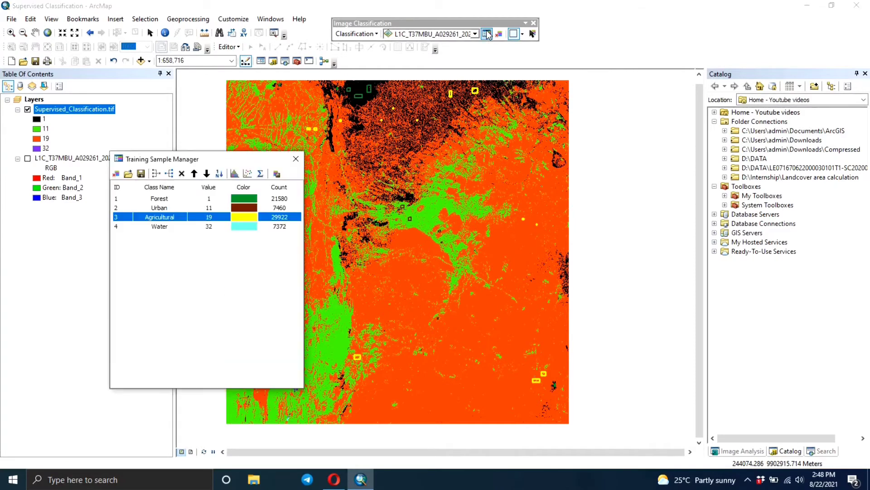
left_click_drag(211, 164, 168, 222)
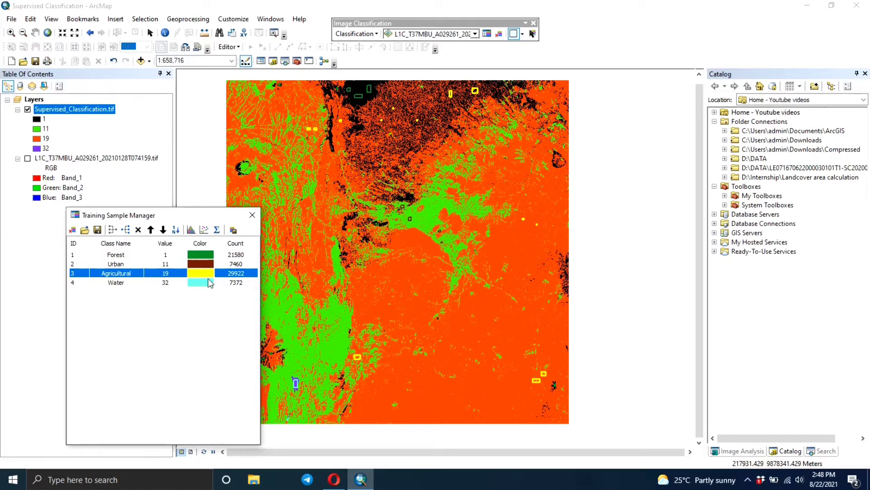
Rename legend classes 1 and 11 to Forest and Urban.
left_click(47, 120)
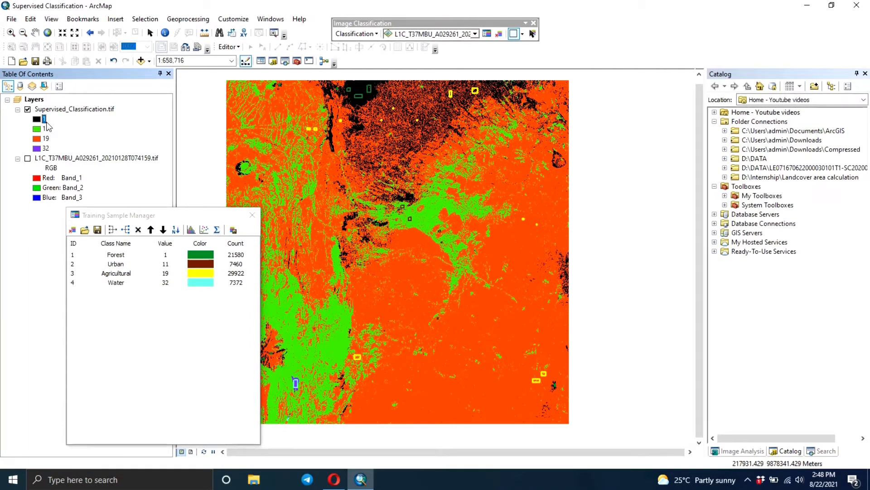
left_click(45, 119)
type("Forest")
key("Return")
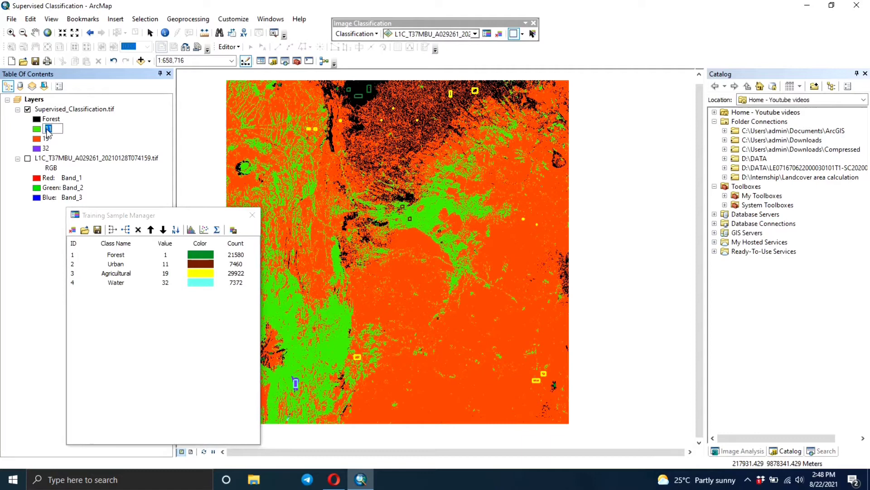
left_click(48, 129)
type("Urban")
key("Return")
Rename legend classes 19 and 32 to Agricultural and Water.
left_click(46, 139)
left_click(47, 141)
type("Ag")
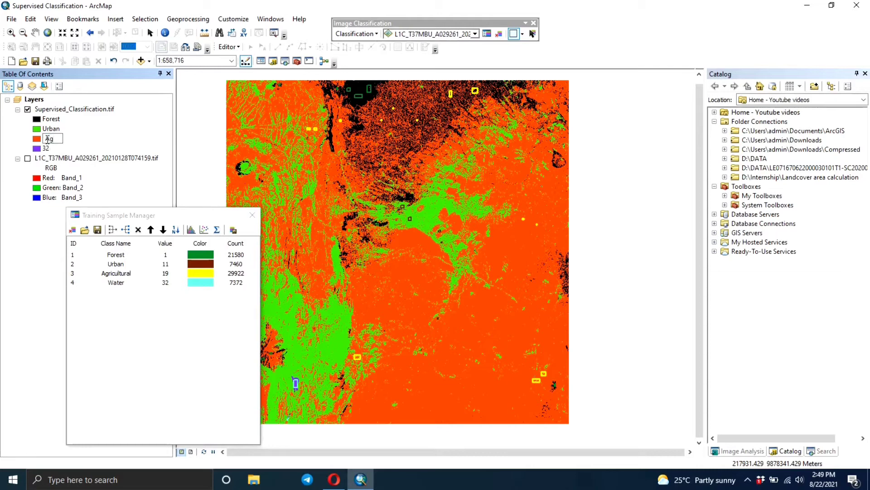
type("ricultural")
key("Return")
left_click(45, 149)
type("Water")
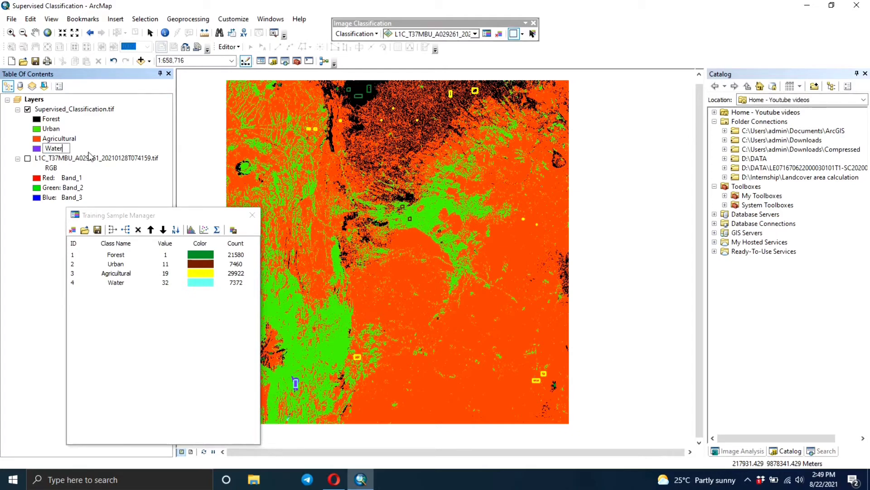
key("Return")
Close the training sample list and give the Water class a light blue Lake fill.
left_click(252, 214)
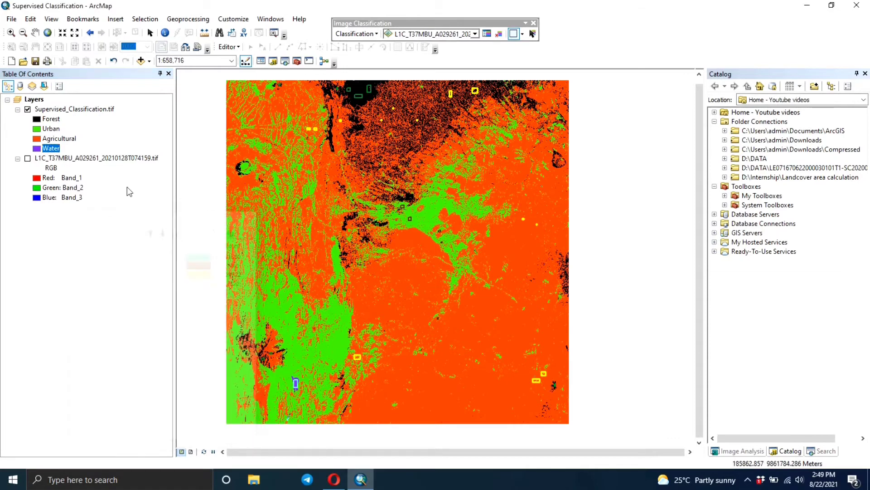
double_click(37, 148)
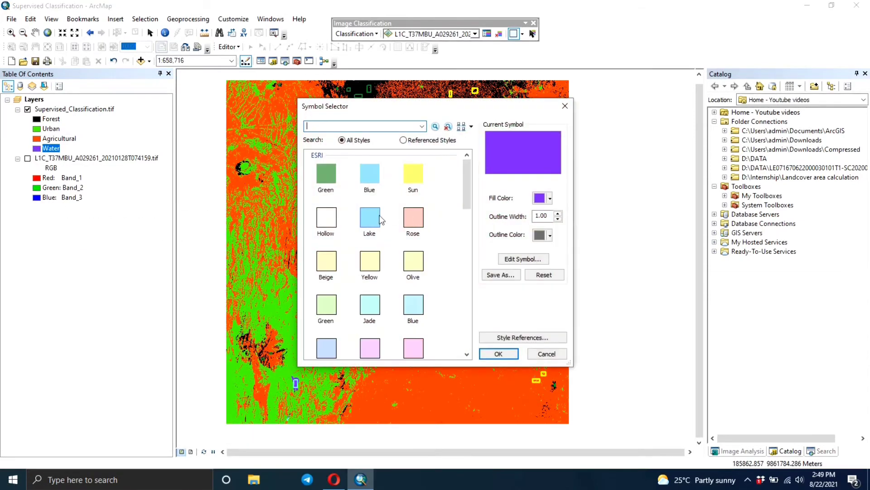
left_click(375, 220)
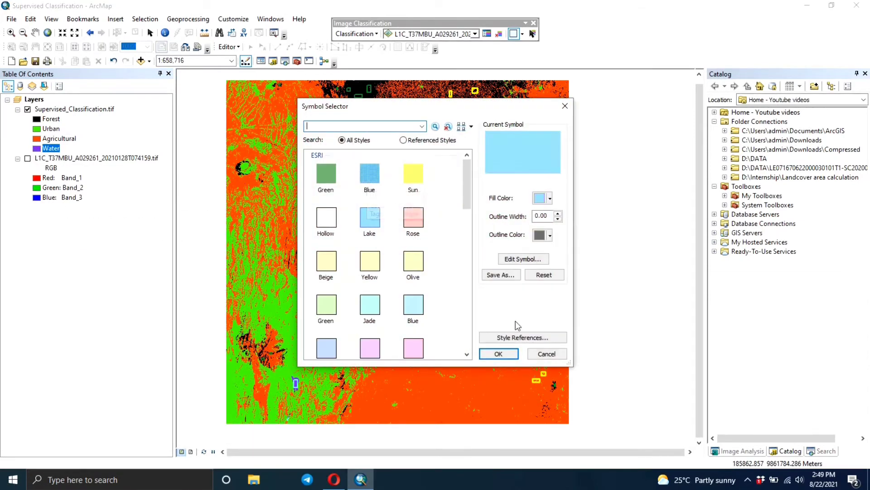
left_click(498, 354)
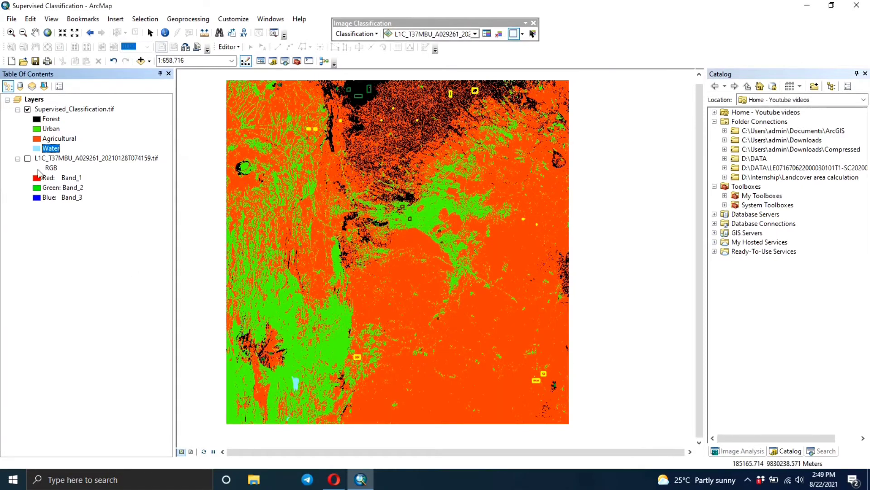
Set the Urban class fill colour to dark rust-orange.
left_click(36, 129)
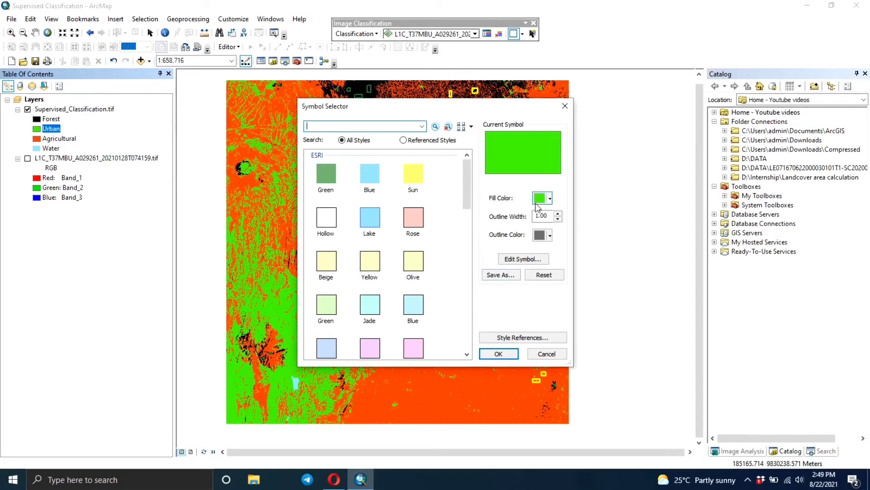
left_click(537, 201)
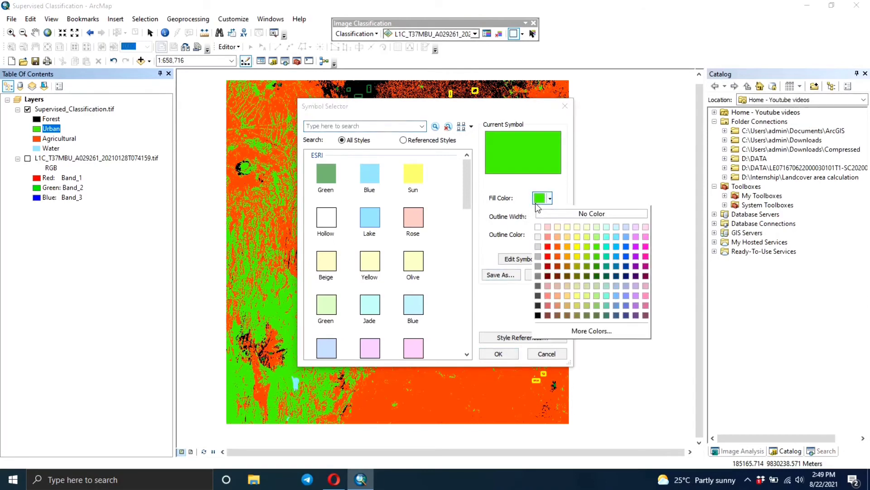
left_click(559, 267)
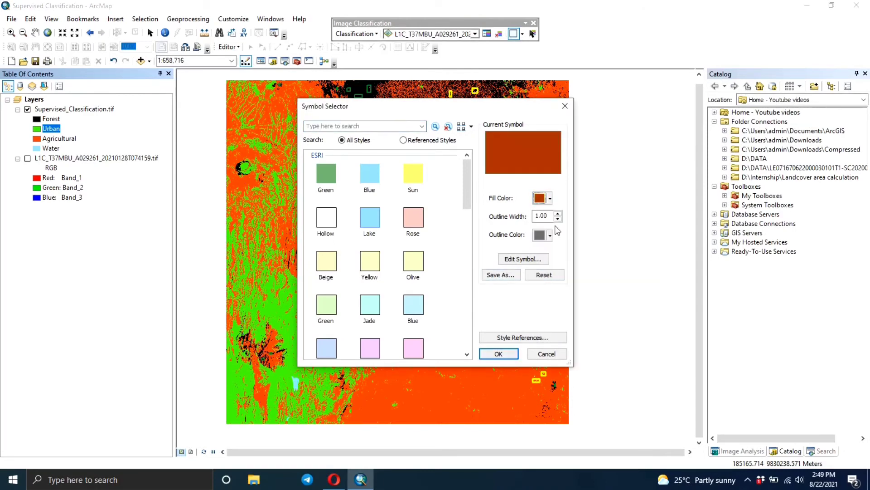
left_click(493, 351)
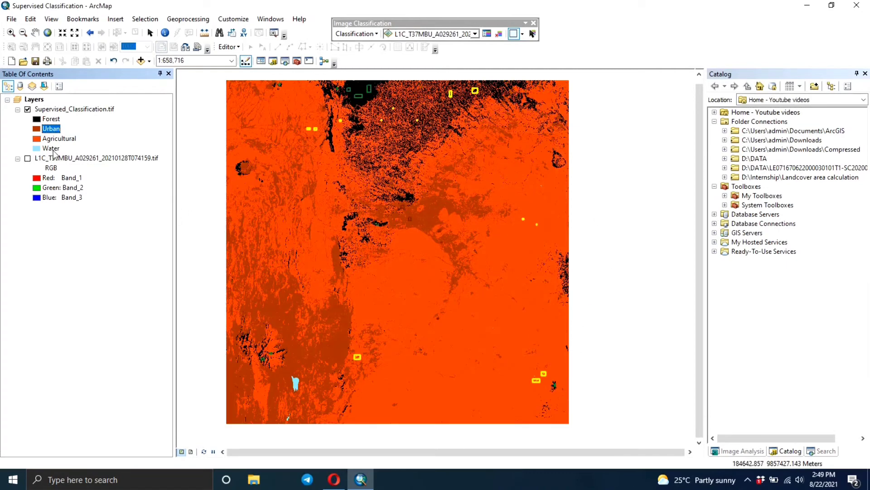
Give the Forest class a dark green fill with no outline.
left_click(37, 120)
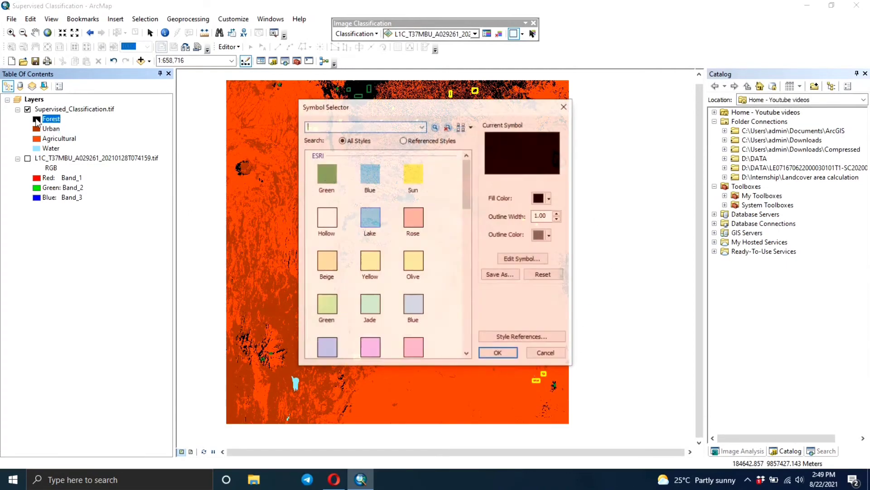
left_click(539, 198)
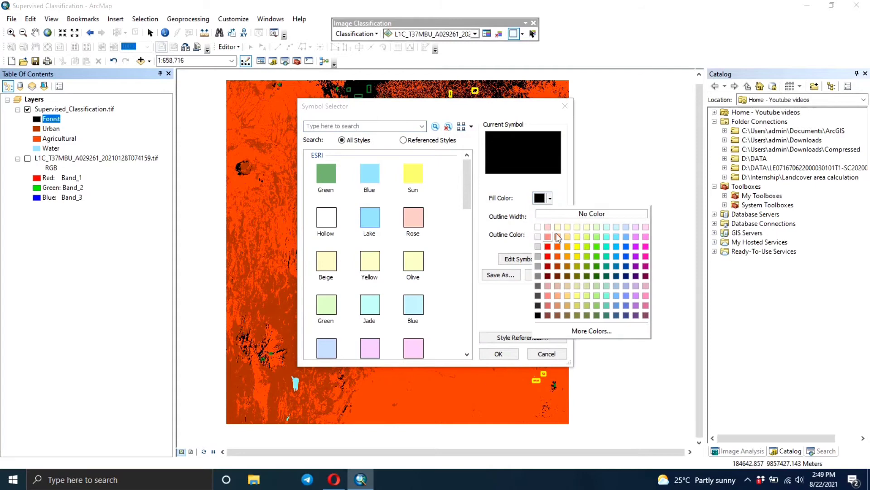
left_click(597, 267)
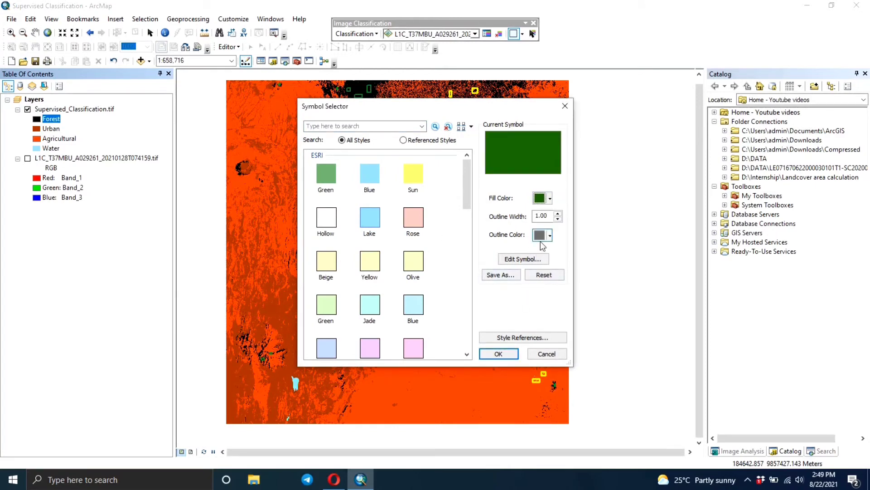
left_click(558, 218)
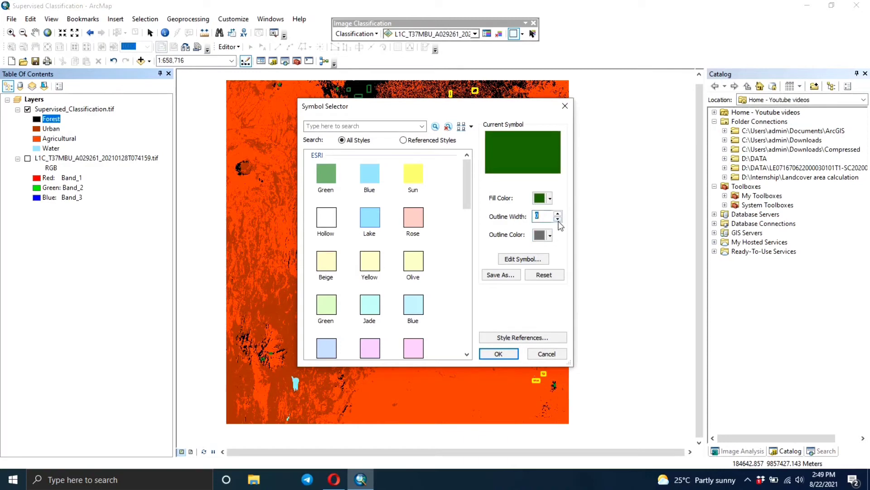
left_click(498, 354)
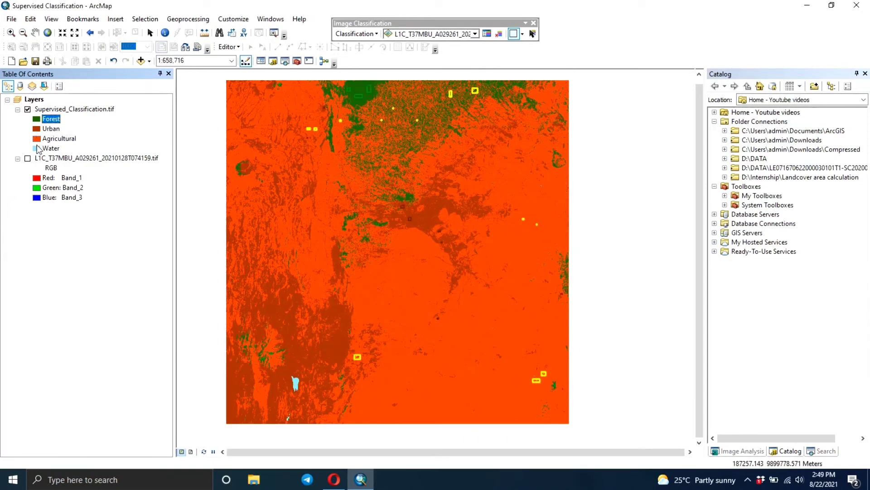
Change the Agricultural class fill from pale yellow to bright yellow.
double_click(37, 140)
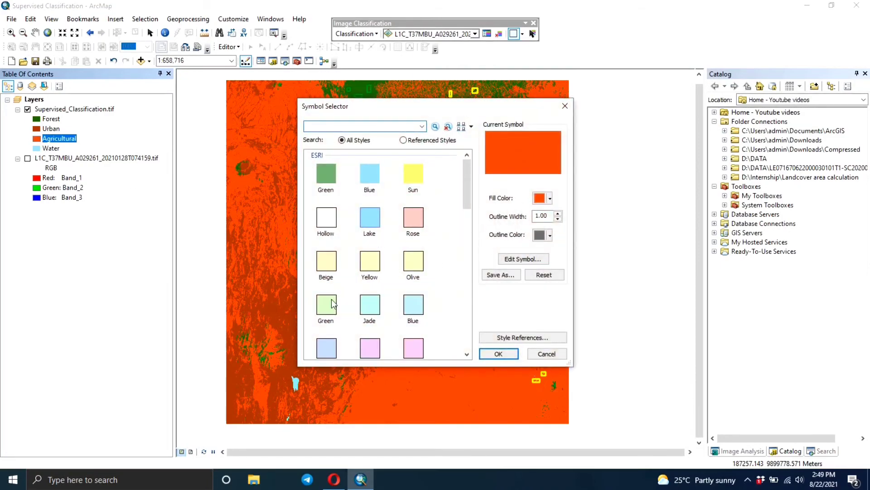
left_click(414, 261)
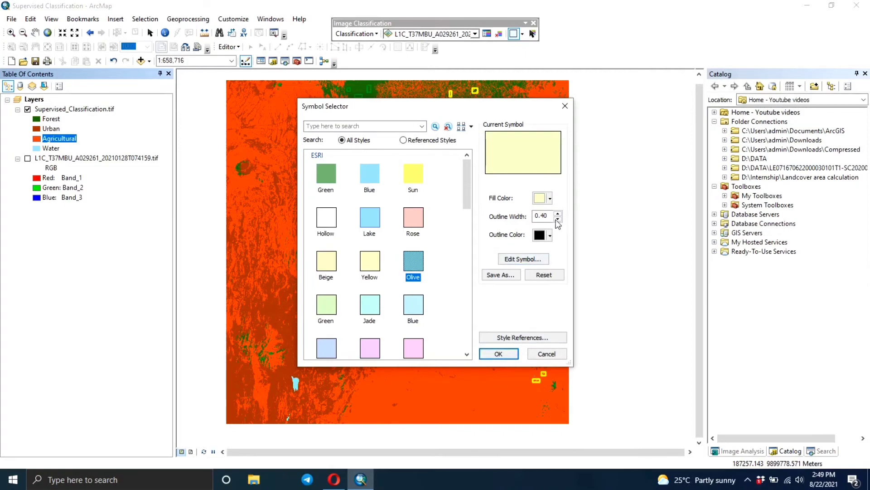
left_click(498, 354)
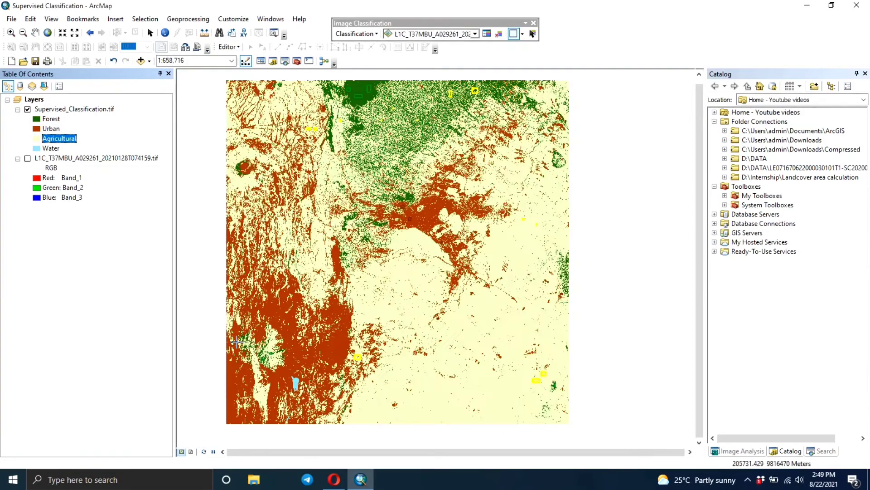
left_click(36, 139)
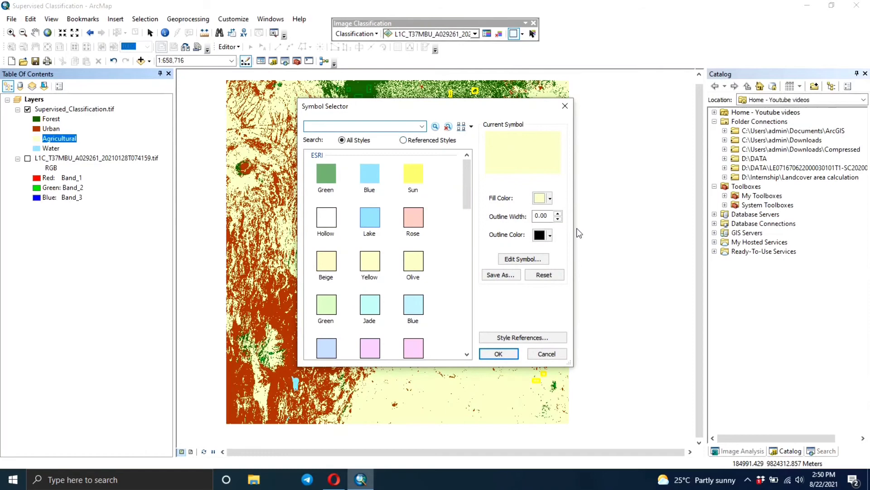
left_click(540, 198)
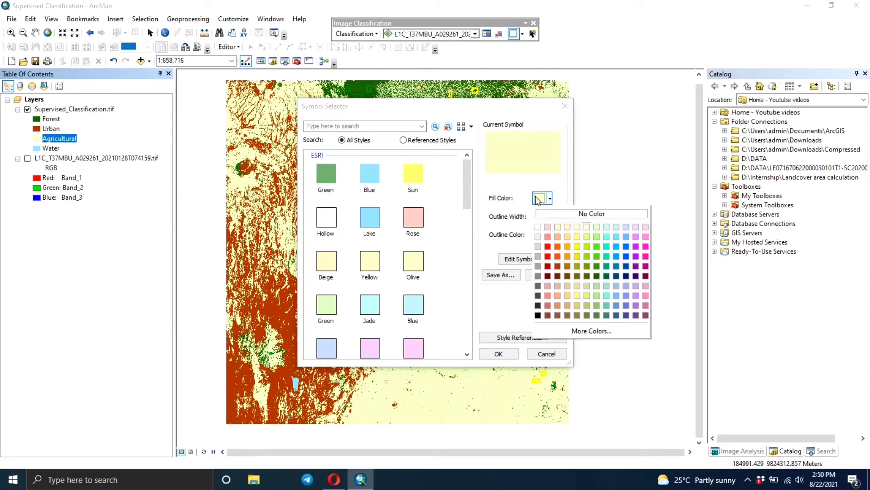
left_click(576, 238)
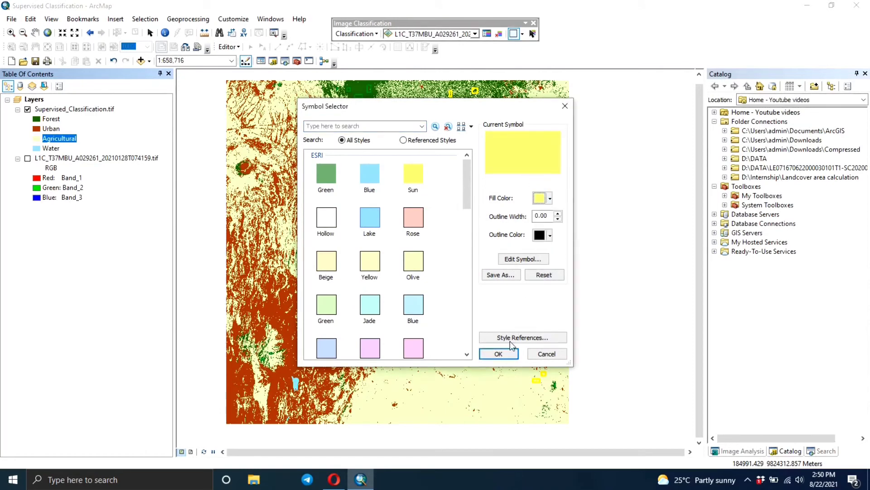
left_click(511, 354)
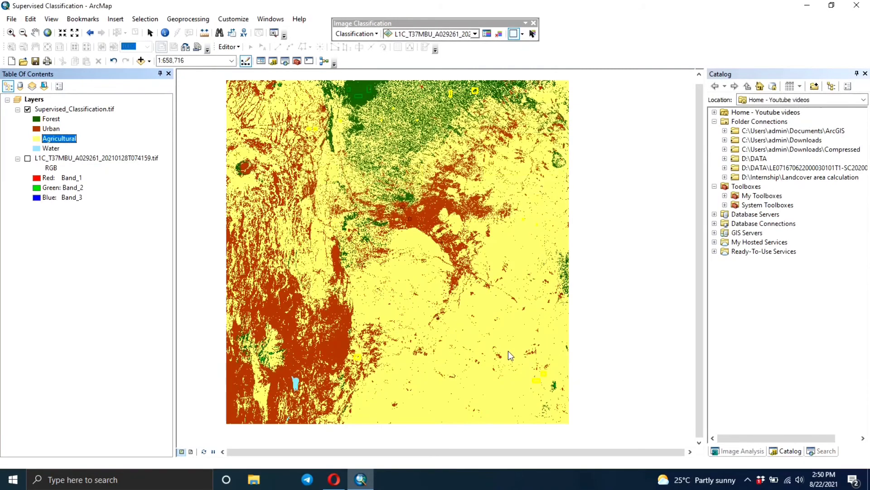
Set the Urban class fill colour to bright red.
double_click(37, 130)
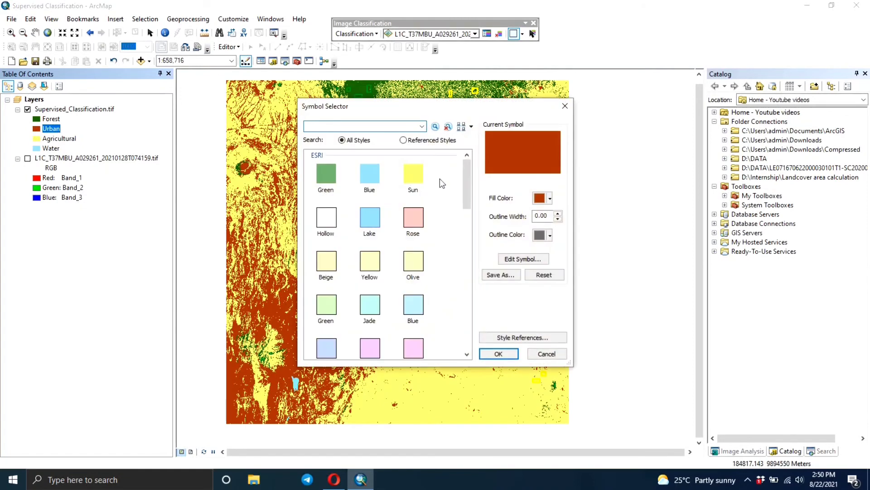
left_click(549, 198)
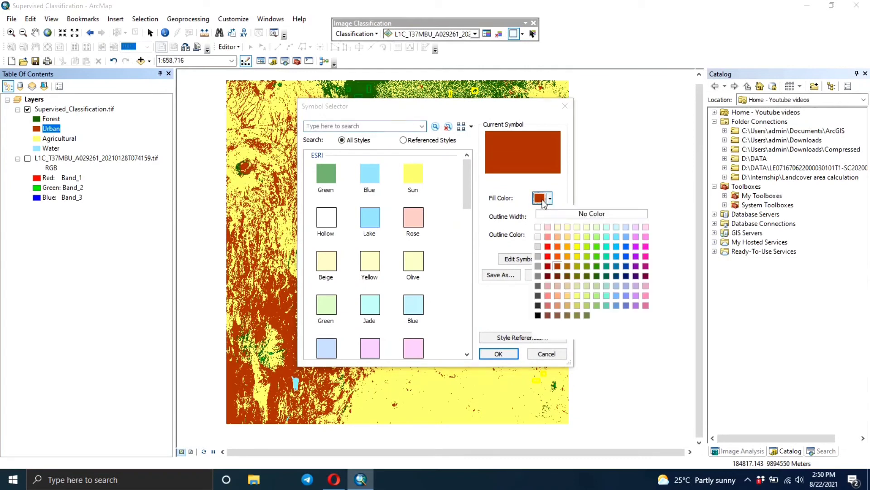
left_click(543, 243)
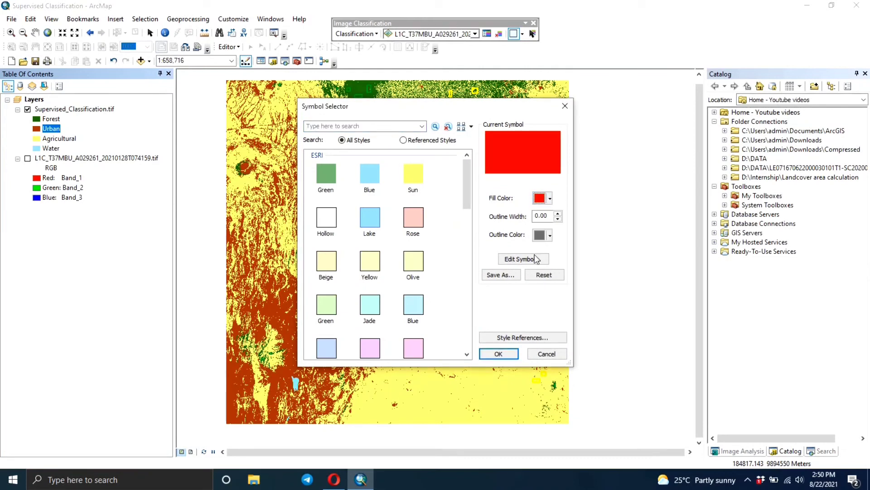
left_click(491, 356)
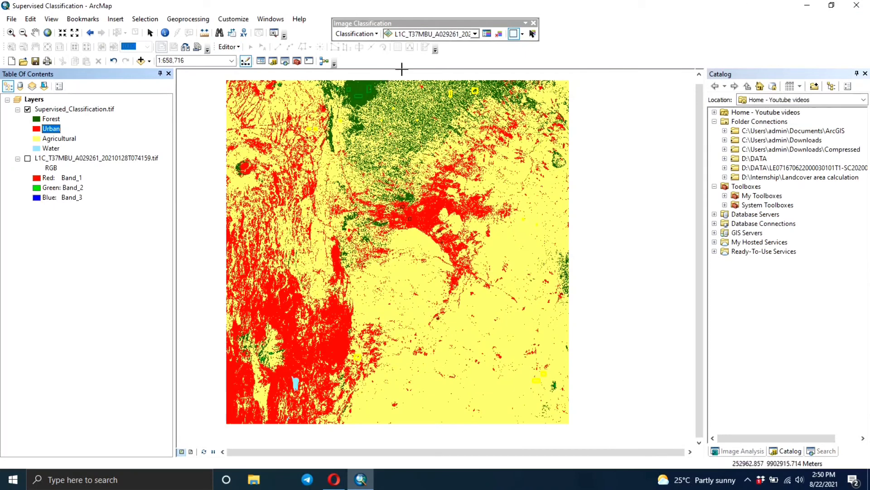
Clear the training sample shapes from the map and set the Water fill to turquoise.
left_click(499, 35)
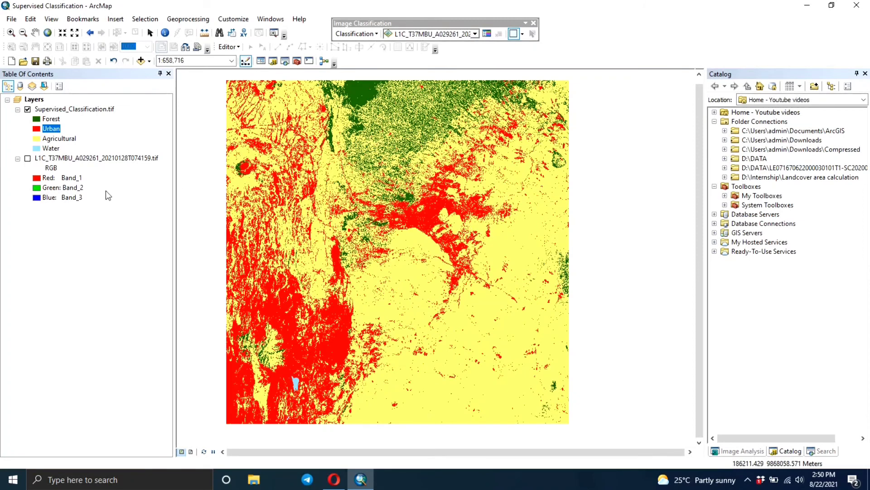
double_click(37, 148)
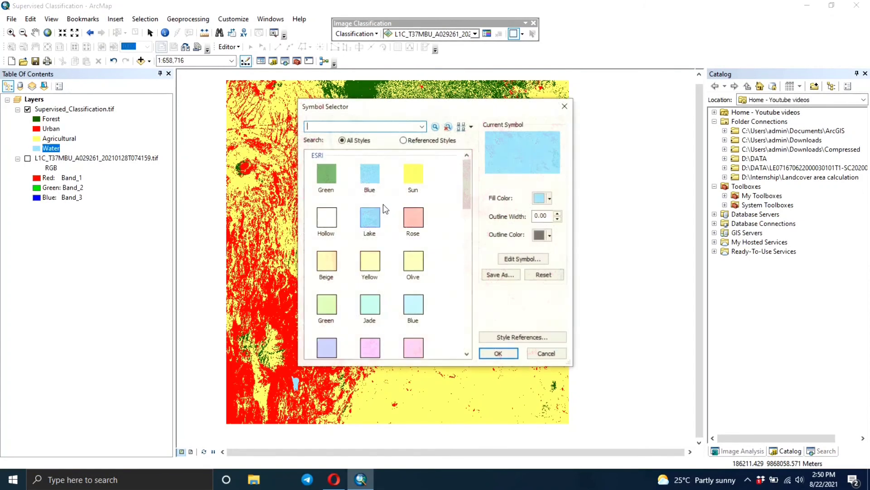
left_click(543, 197)
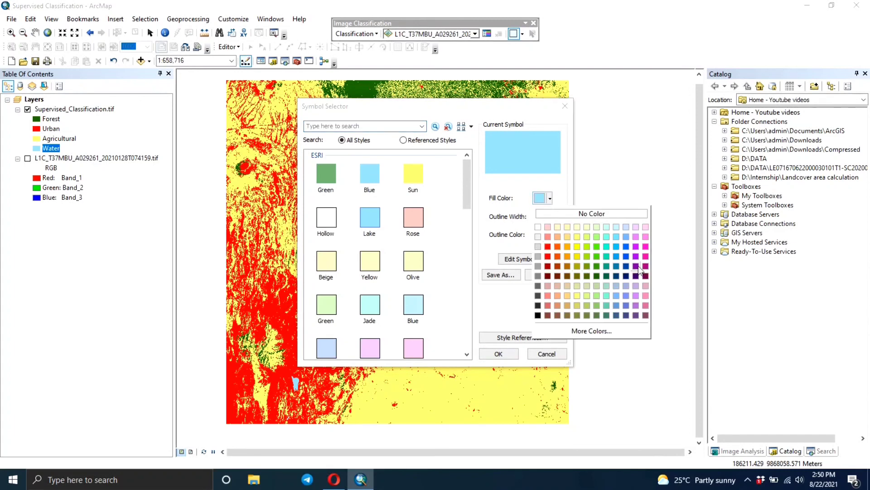
left_click(608, 246)
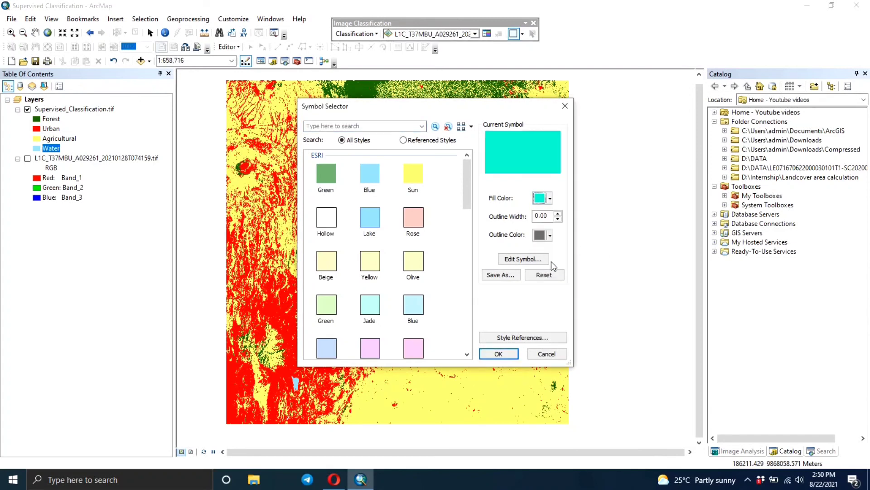
left_click(488, 356)
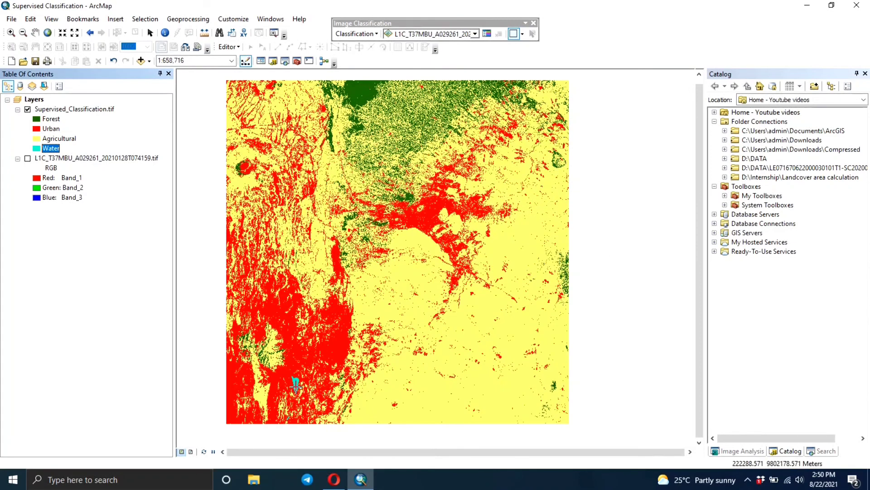